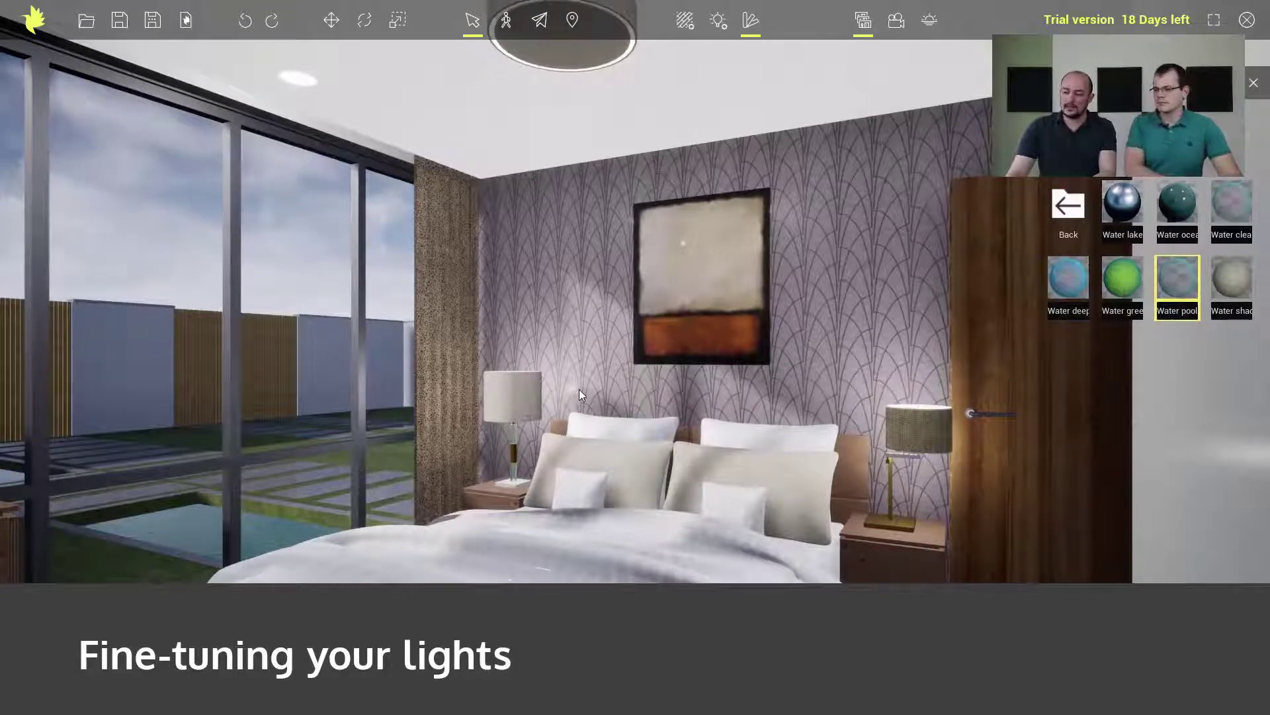
# - Open the light source properties of the bedside lamp next to the door and toggle its light off and on
pyautogui.click(516, 384)
pyautogui.click(913, 423)
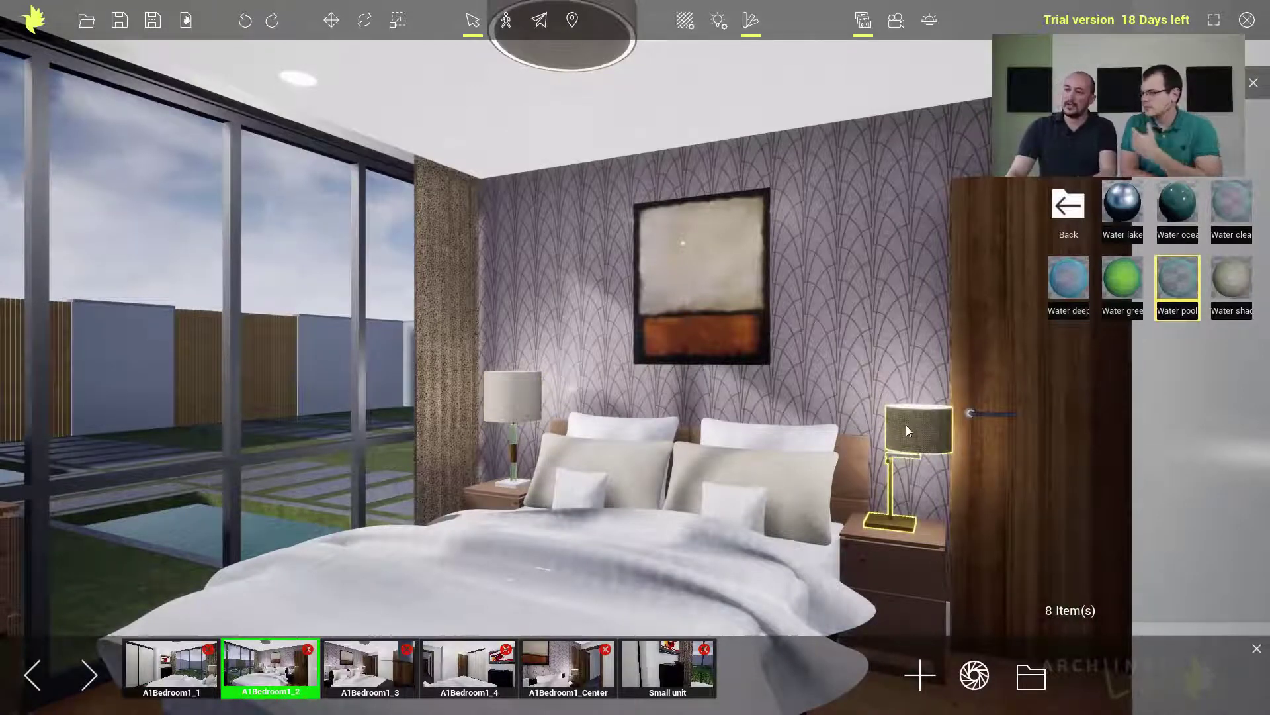
pyautogui.click(719, 22)
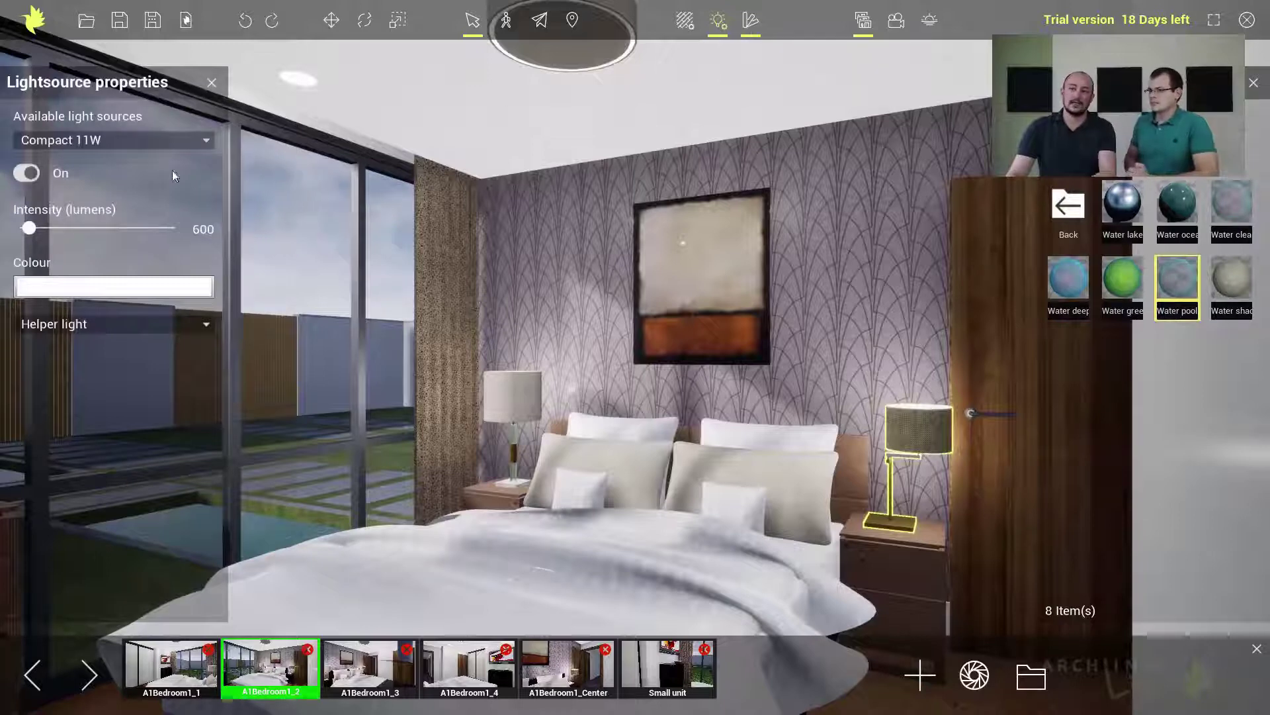
pyautogui.click(26, 174)
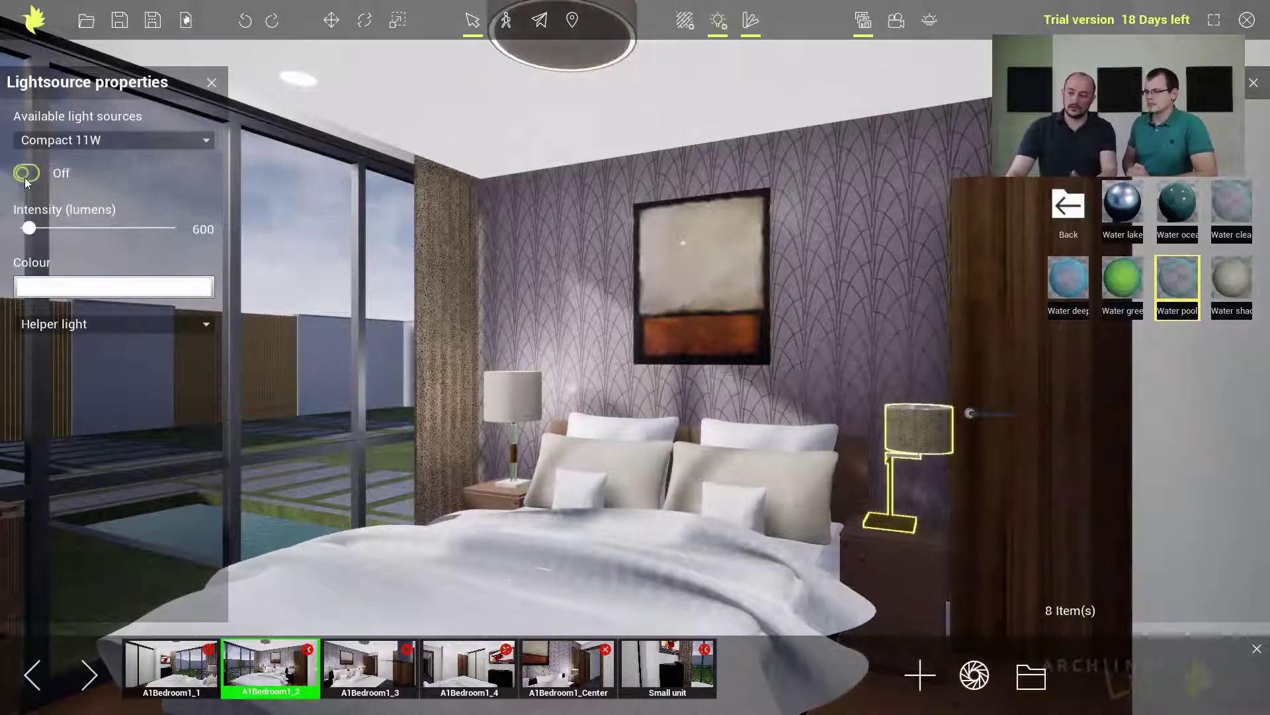
pyautogui.click(26, 174)
pyautogui.click(25, 174)
pyautogui.click(25, 175)
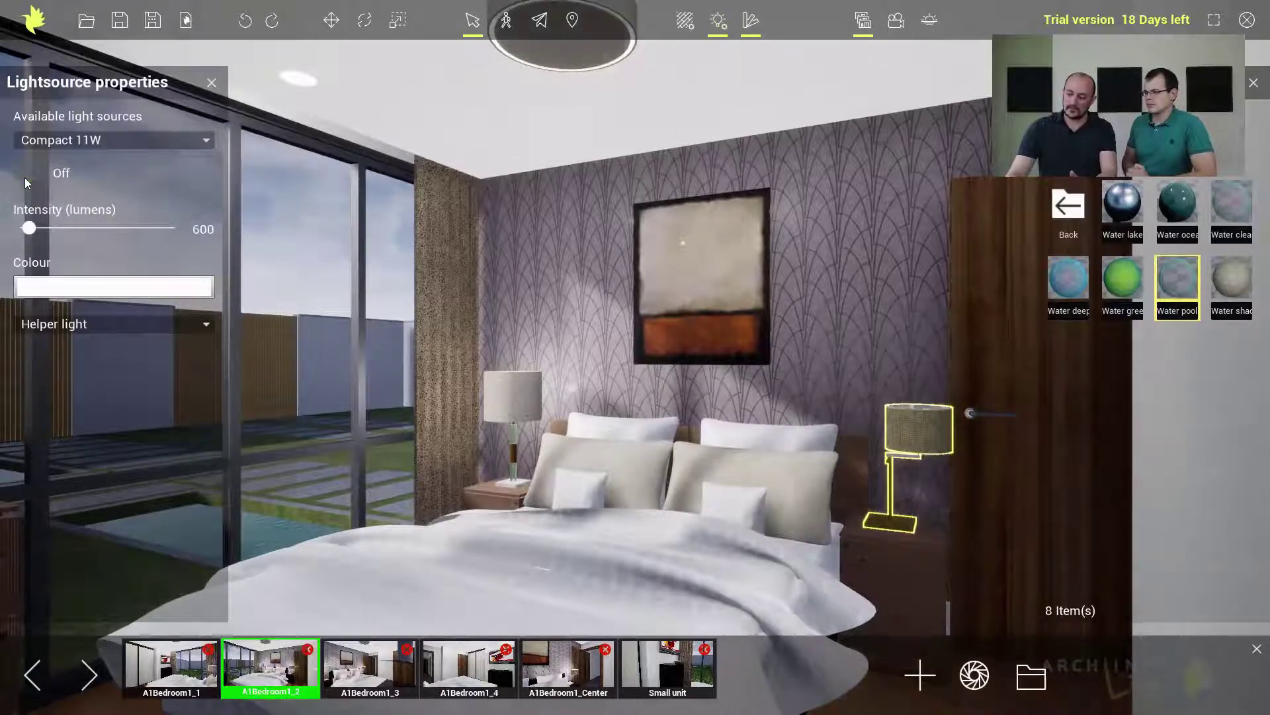
# - Set the door-side lamp's intensity to 851 lumens and its light colour to pale orange (RGB 255, 177, 138)
pyautogui.moveTo(28, 231); pyautogui.dragTo(32, 228)
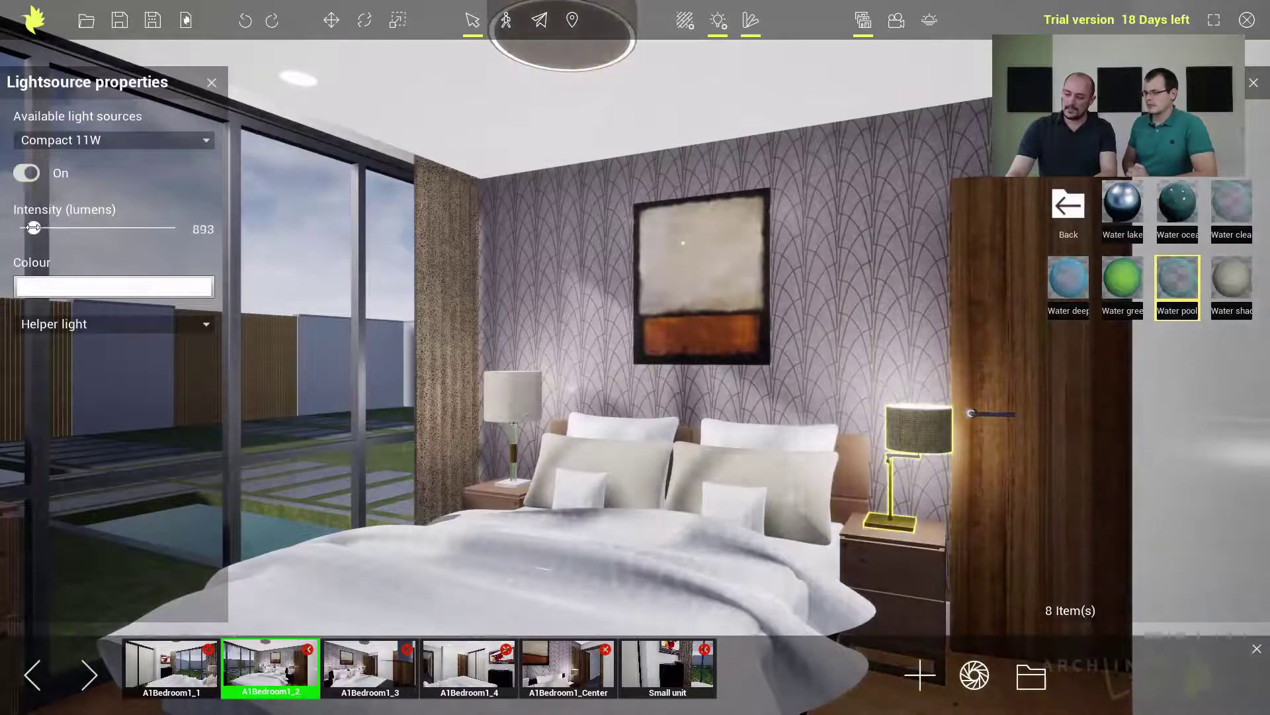
pyautogui.click(67, 299)
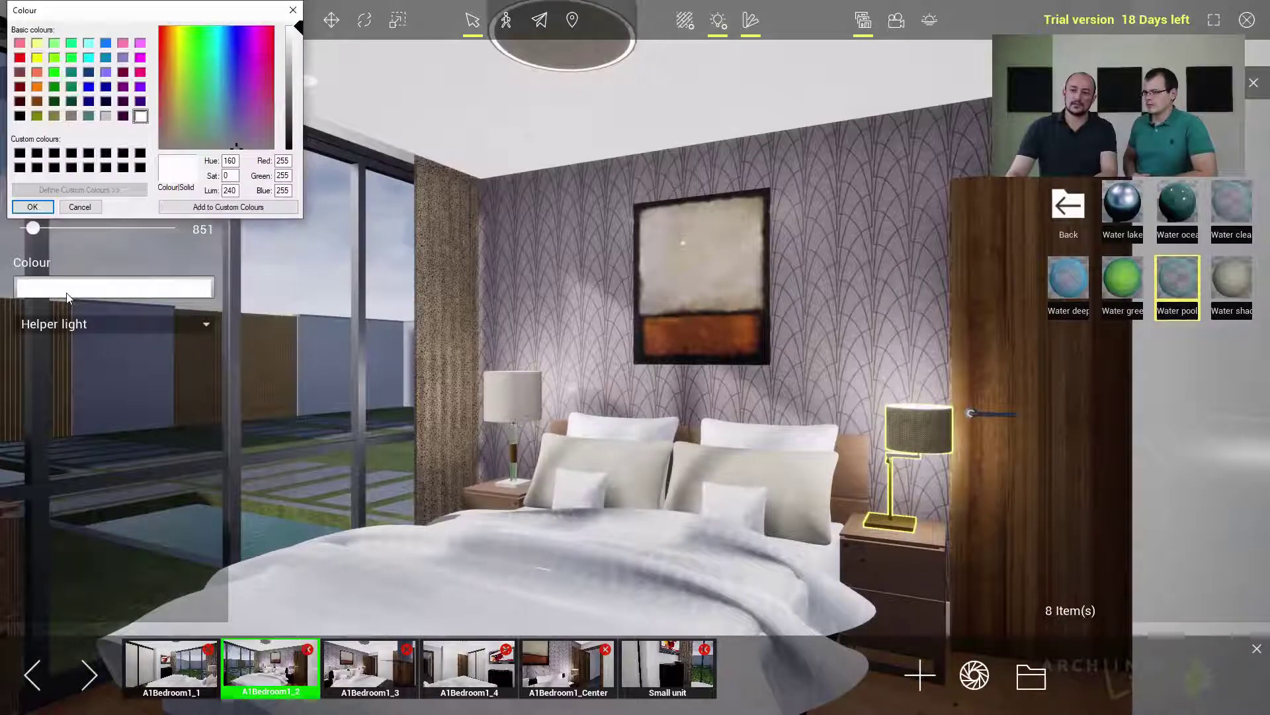
pyautogui.click(37, 72)
pyautogui.moveTo(299, 73); pyautogui.dragTo(297, 57)
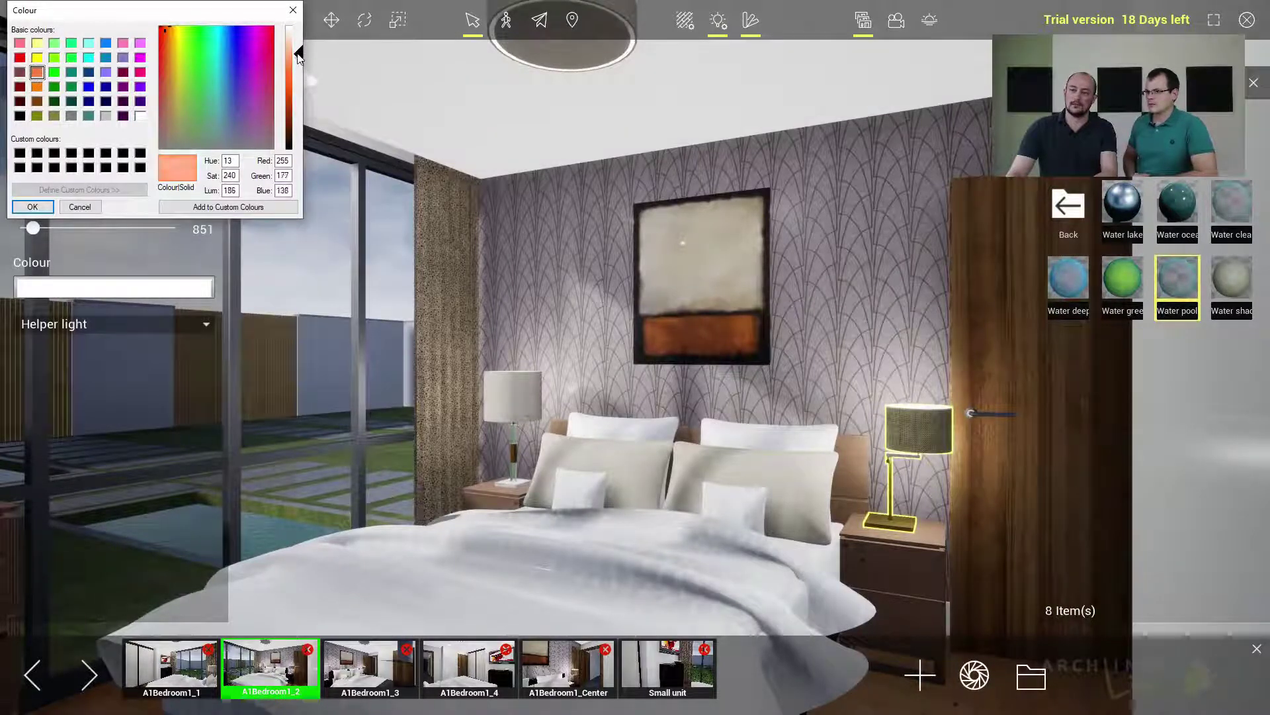
pyautogui.click(33, 207)
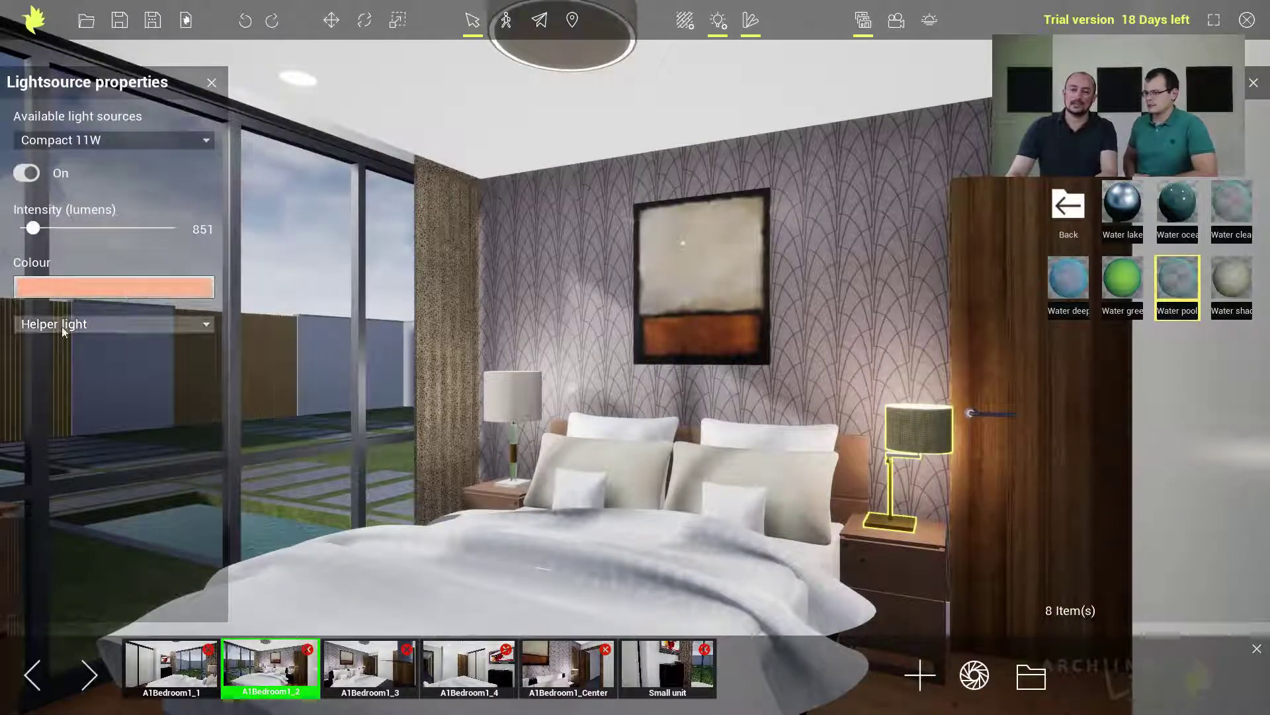
# - Try the door-side lamp as a Real light (shadow caster), then return it to Helper light
pyautogui.click(194, 326)
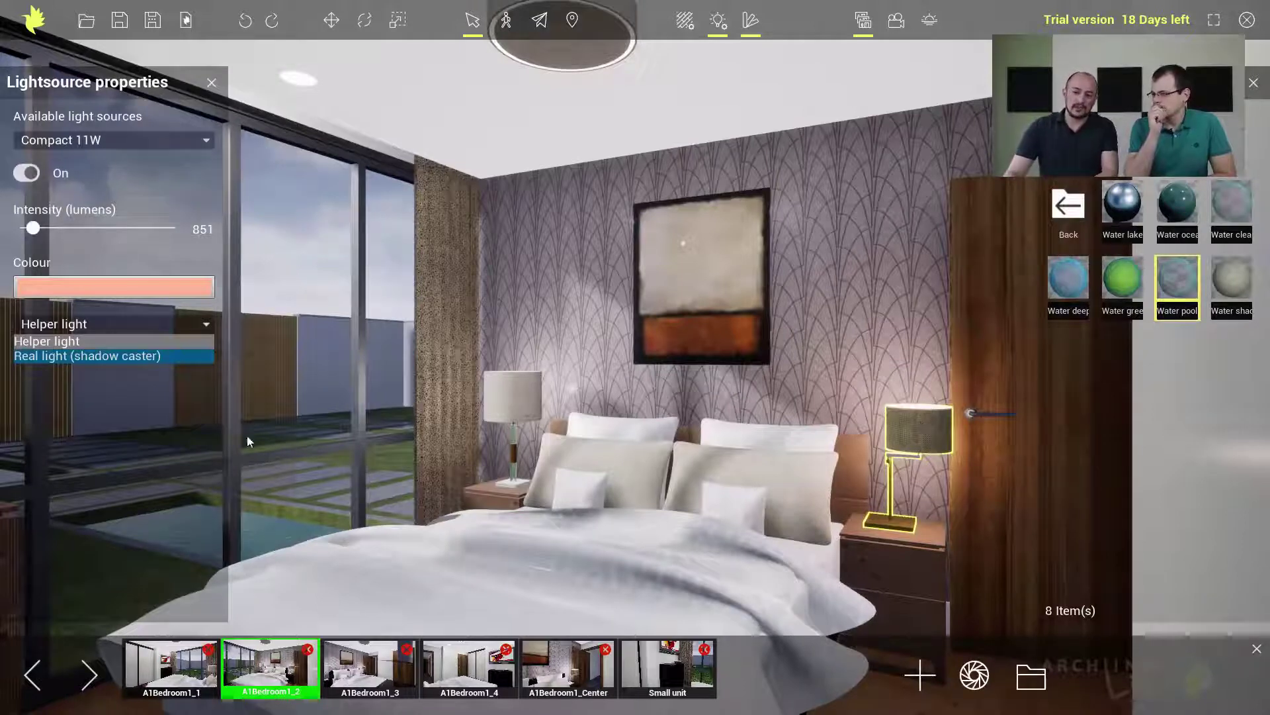
pyautogui.click(148, 356)
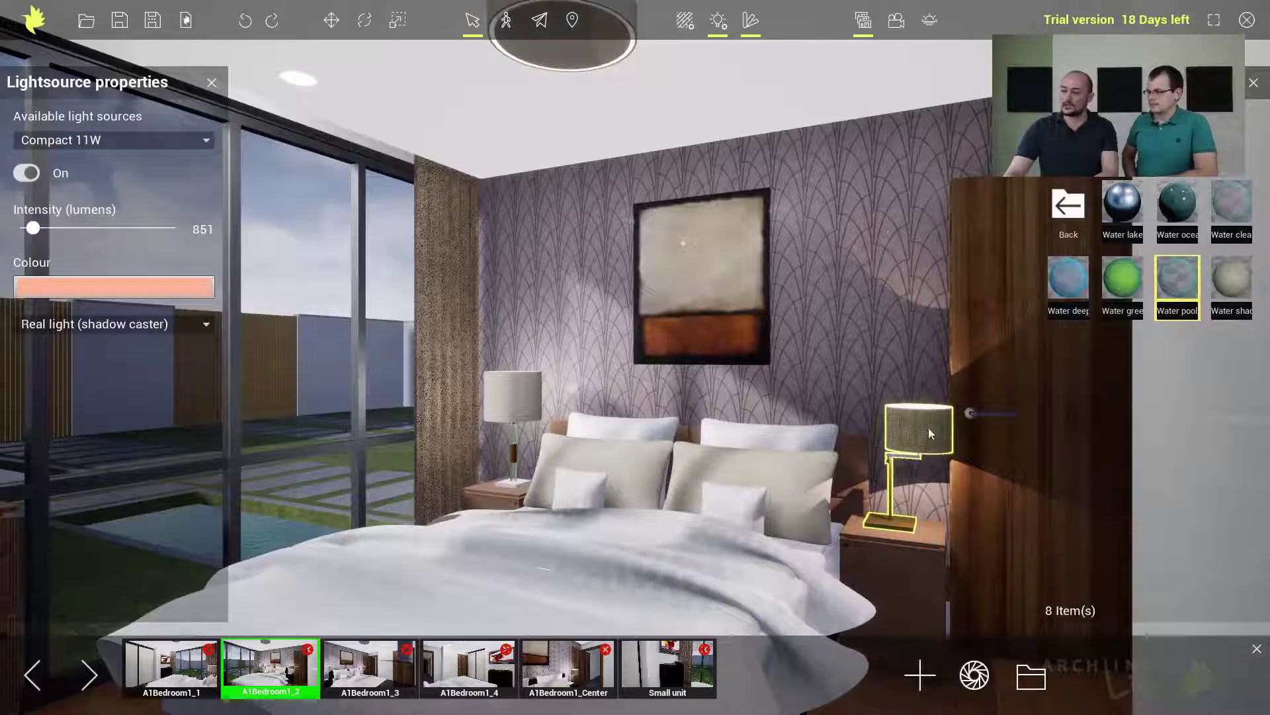
pyautogui.click(112, 323)
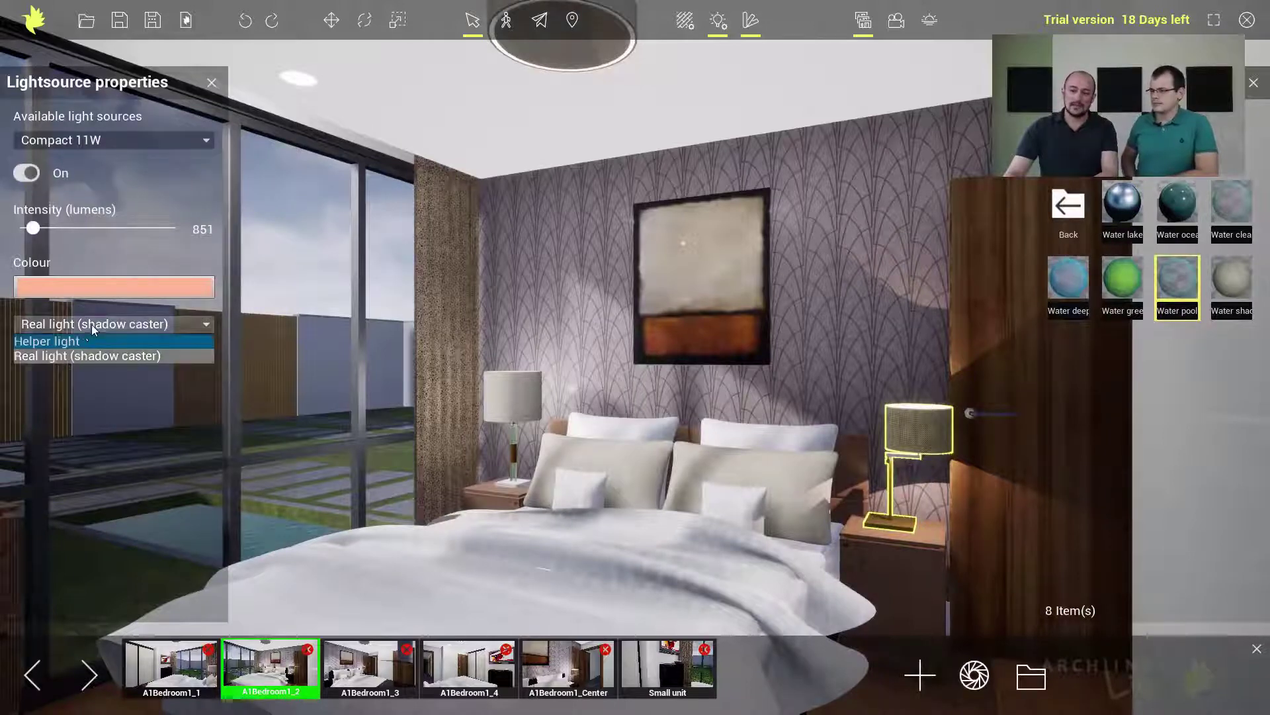
pyautogui.click(60, 339)
# - Make the bedside lamp near the window a Real light (shadow caster) and close its light source properties
pyautogui.click(515, 409)
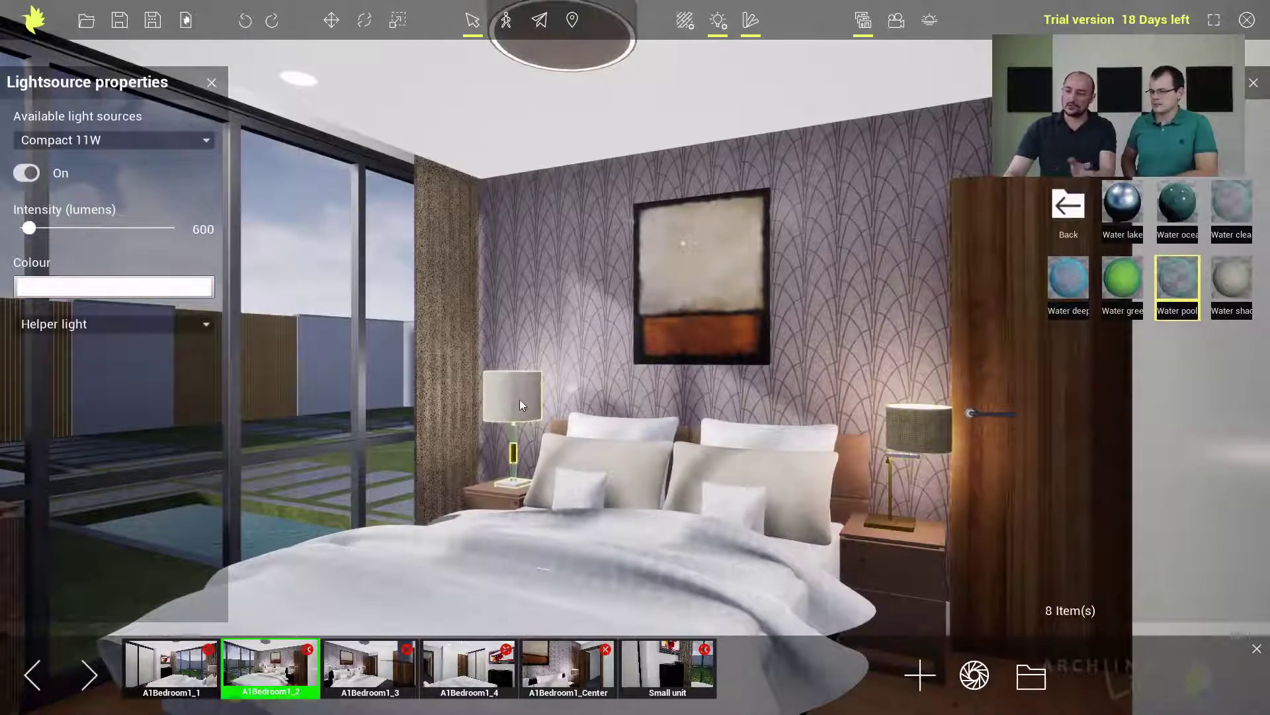
pyautogui.click(170, 323)
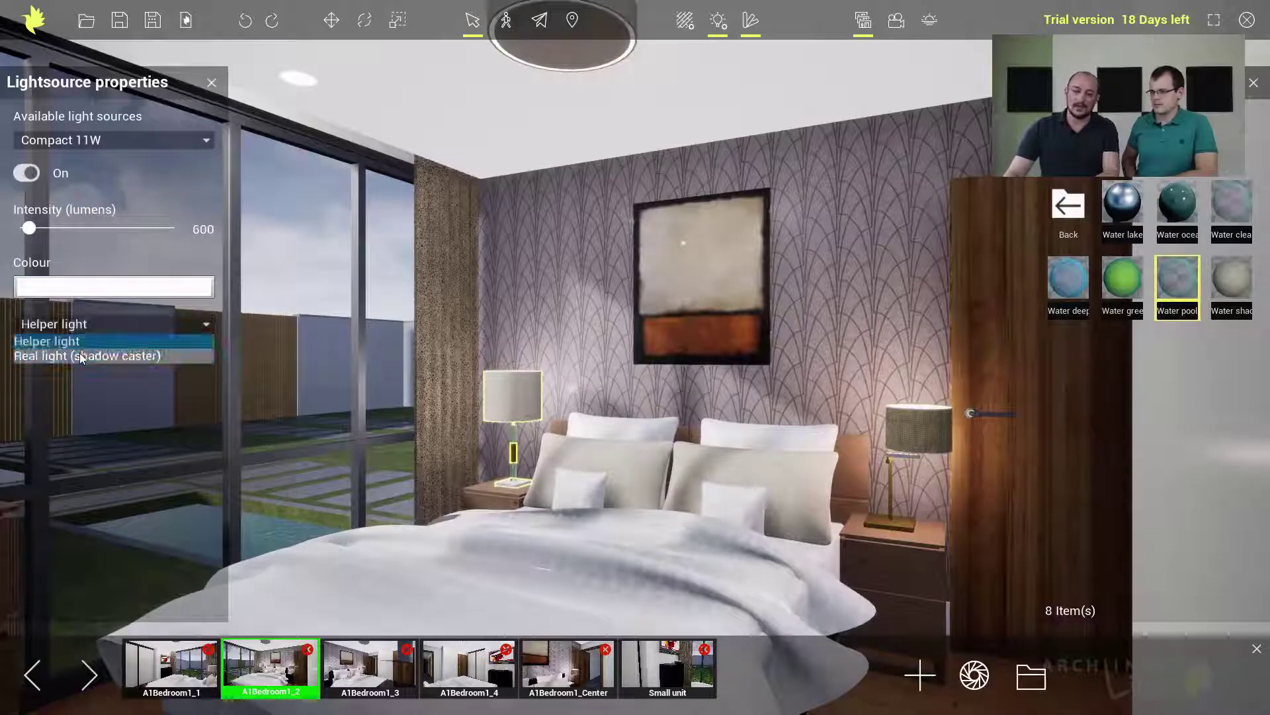
pyautogui.click(80, 355)
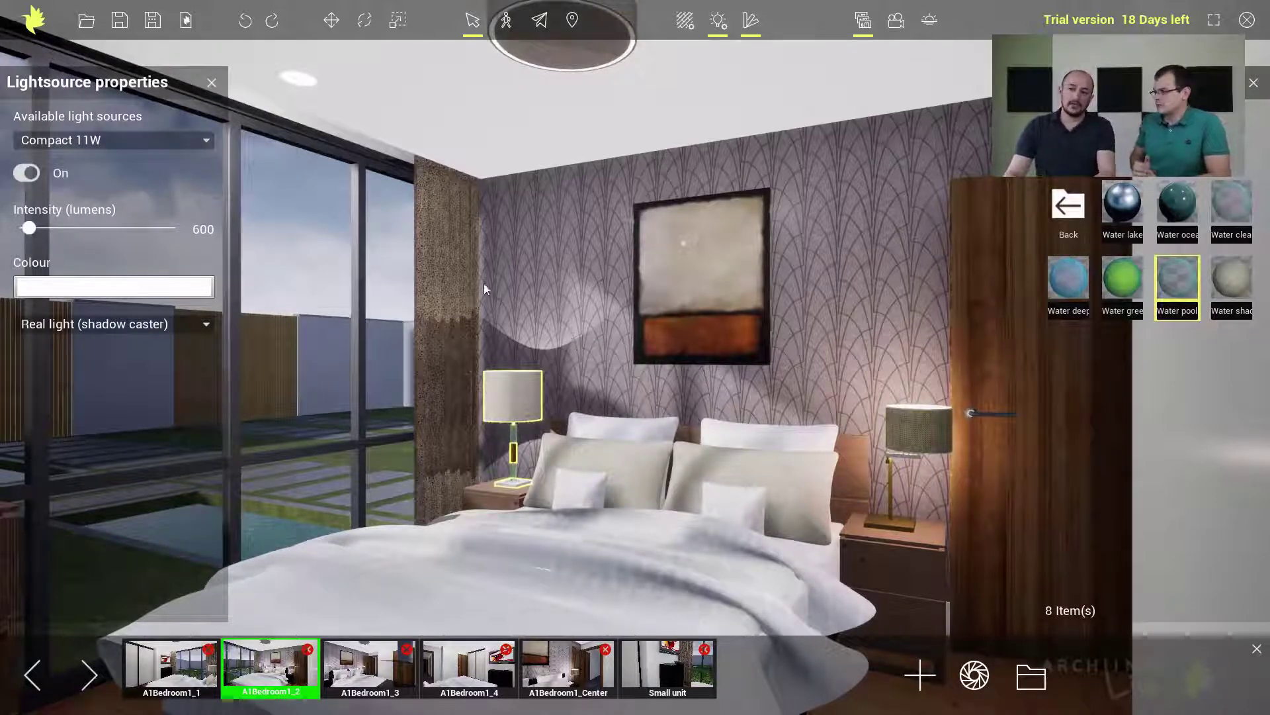
pyautogui.click(211, 82)
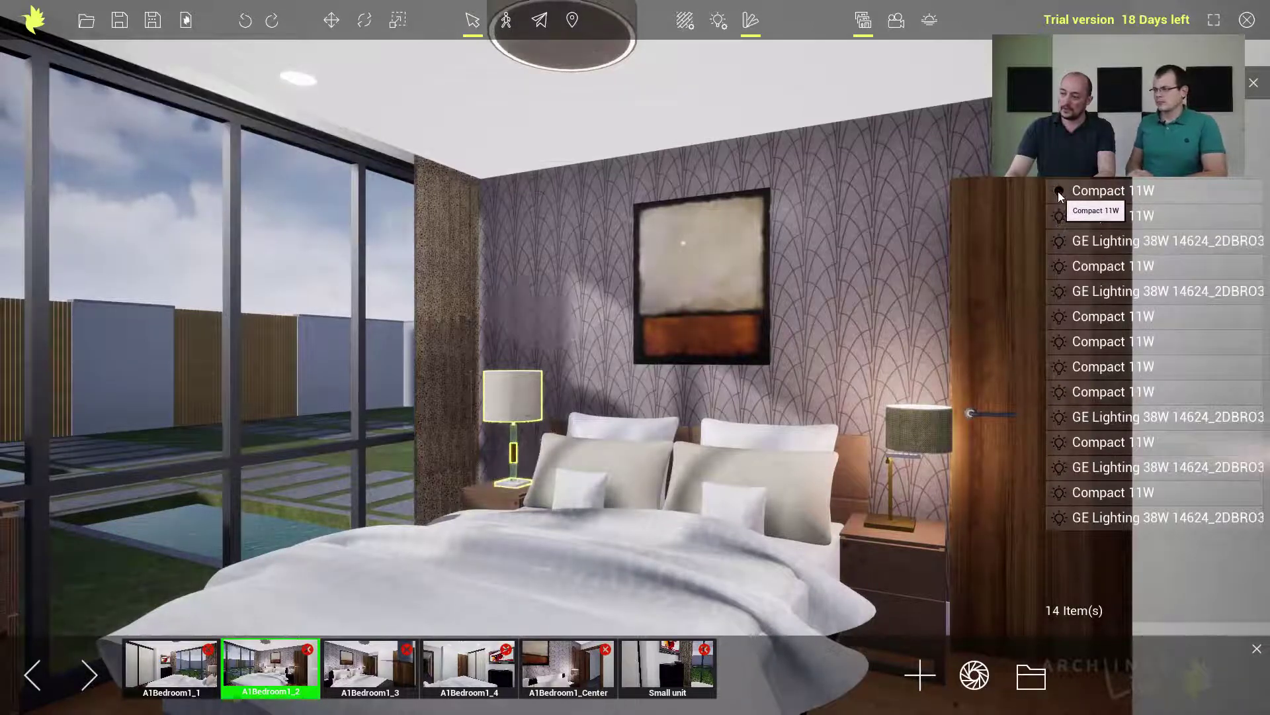
# - Switch all lights in the scene off and back on together from the light list
pyautogui.click(1060, 165)
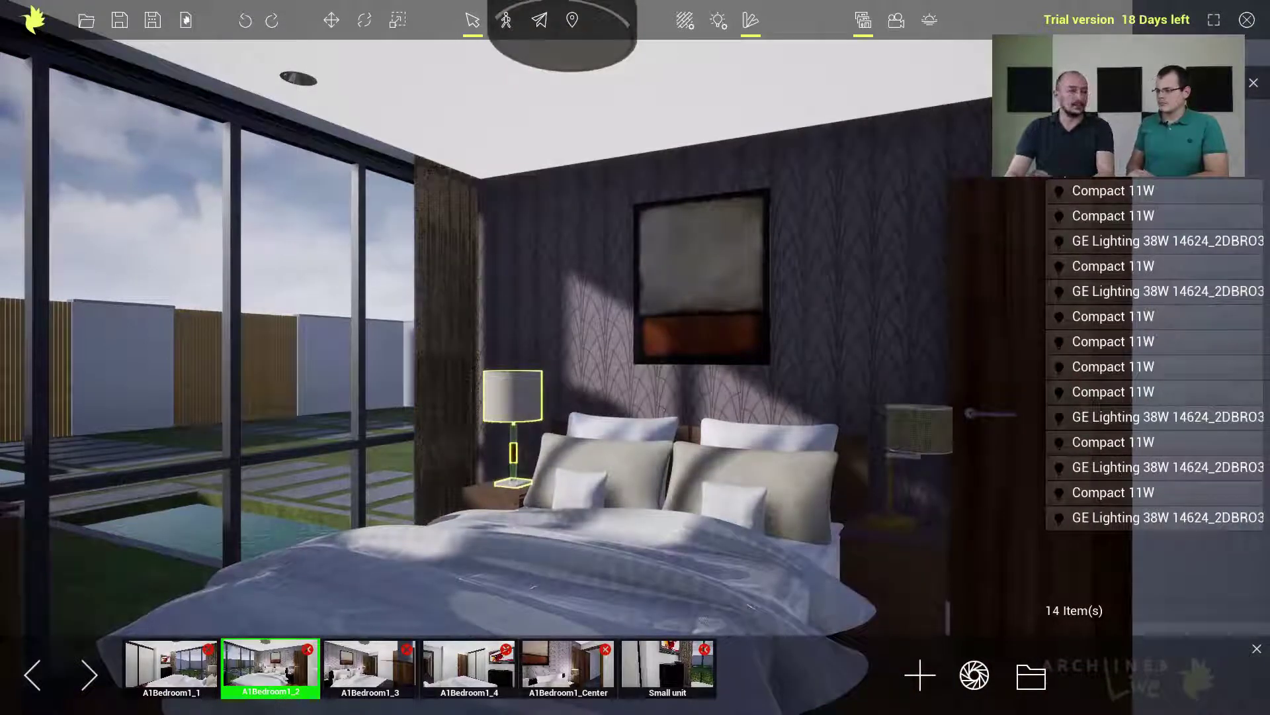
pyautogui.click(1060, 165)
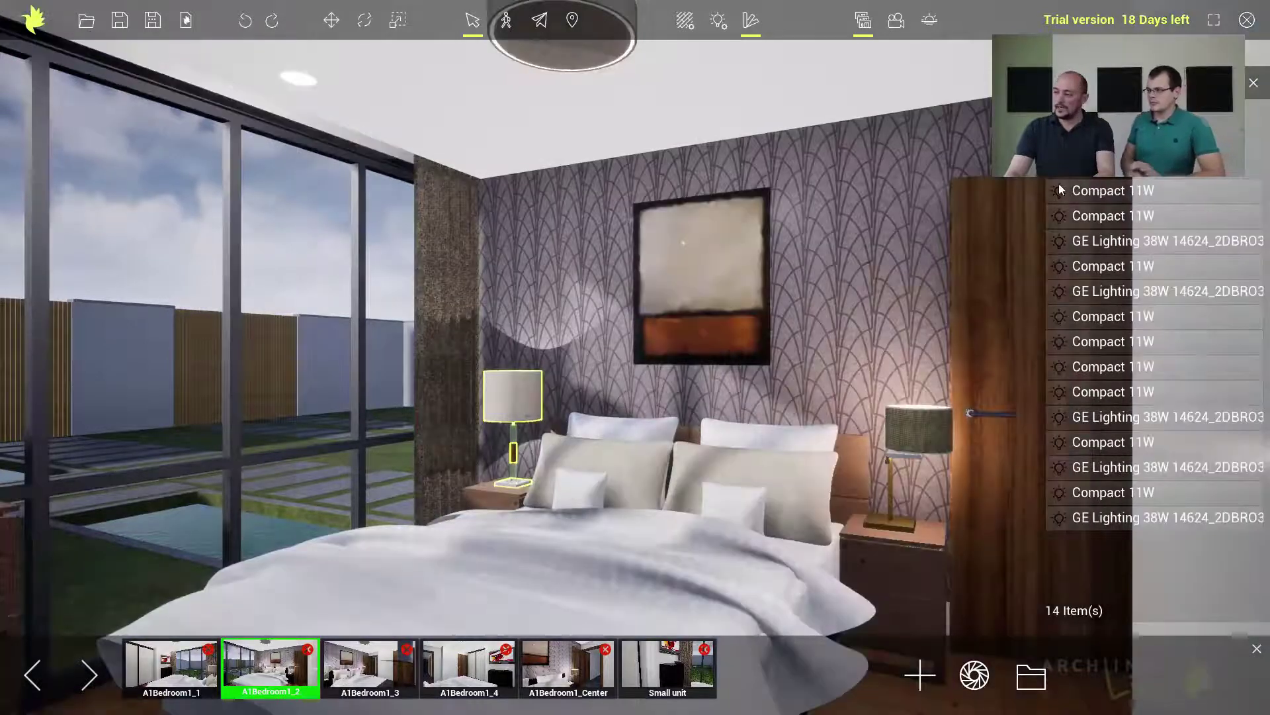
# - Focus on the window-side lamp through its Compact 11W entry in the light list and toggle that light off and on
pyautogui.click(1100, 193)
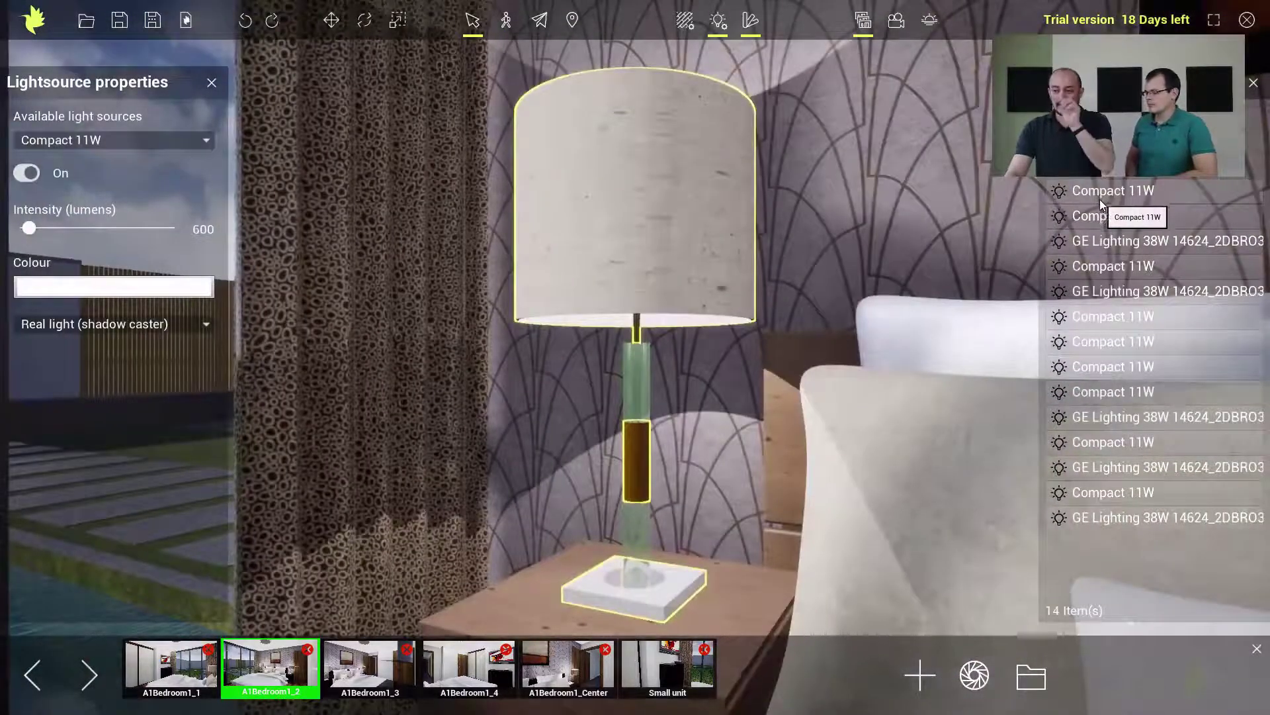
pyautogui.click(1060, 192)
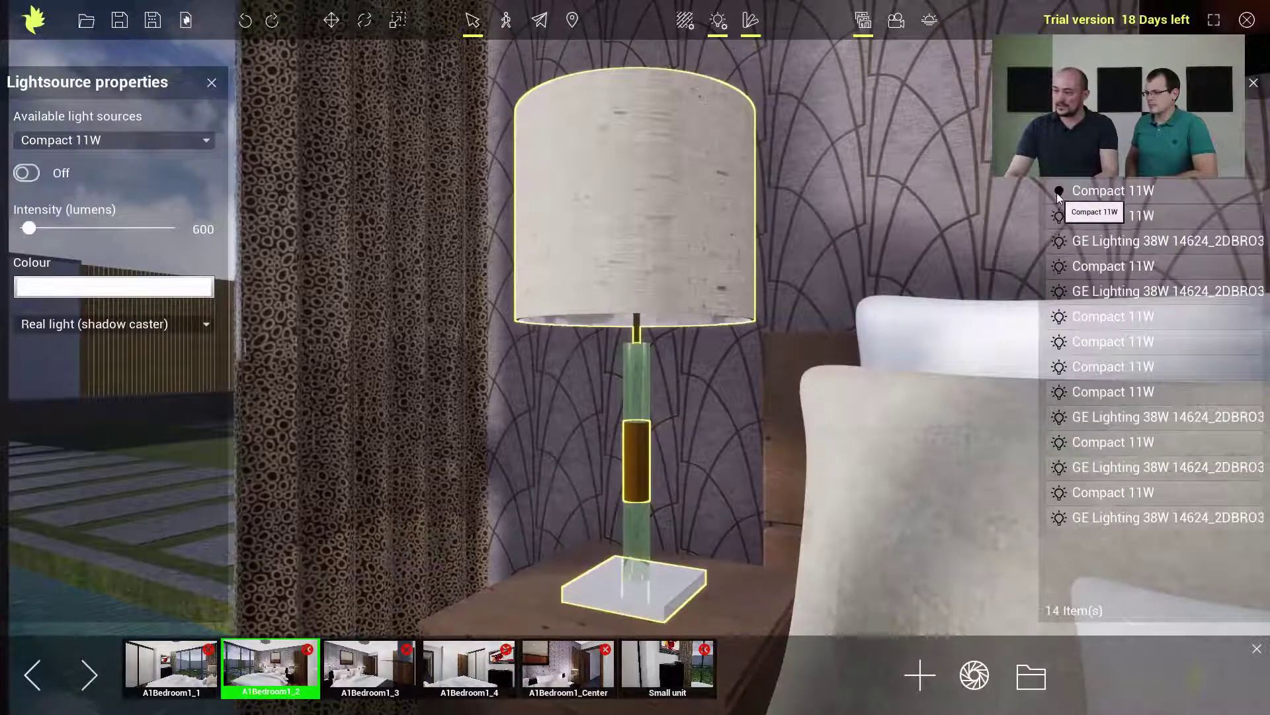
pyautogui.click(1060, 192)
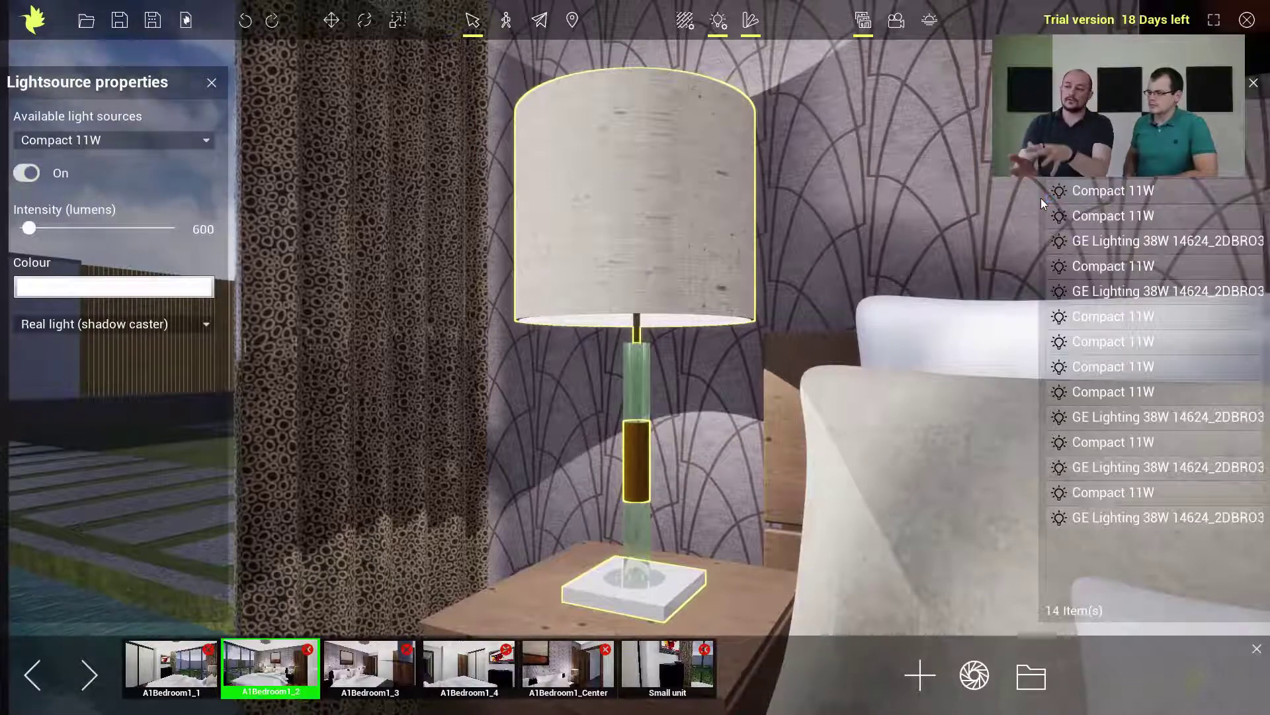
# - Switch all the scene's lights off and close the light list and the light source properties
pyautogui.click(1059, 166)
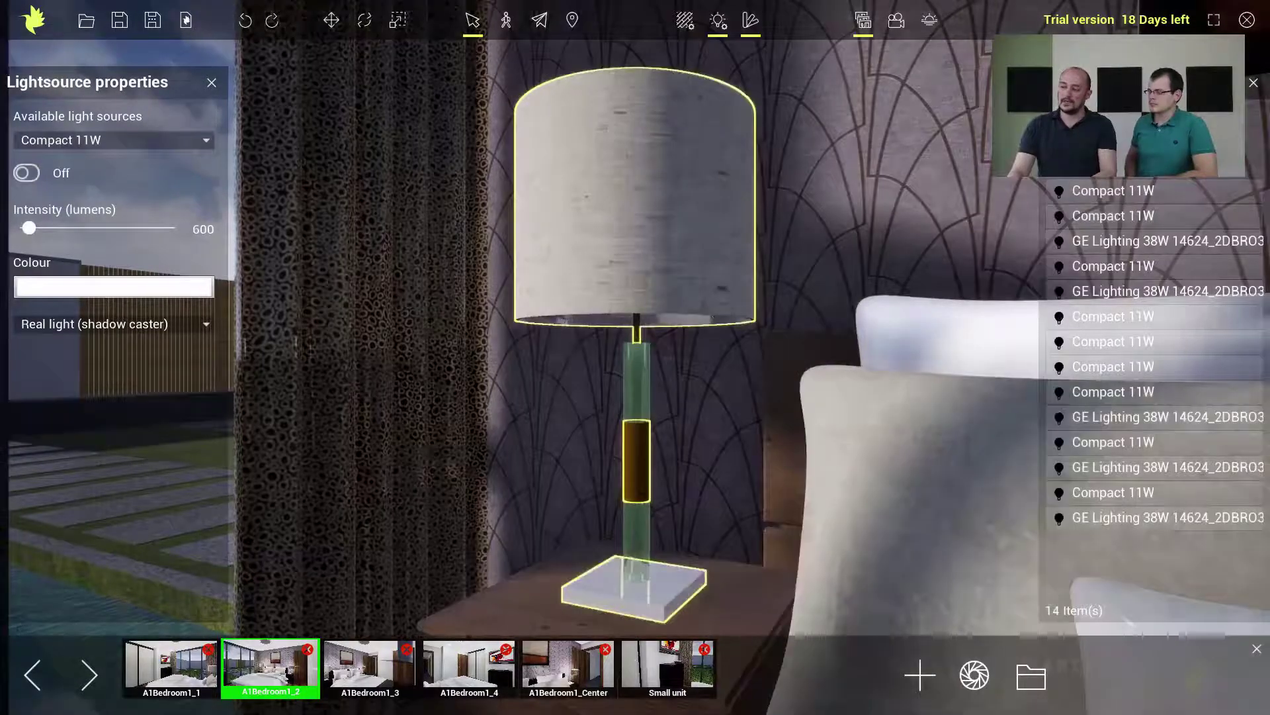
pyautogui.click(1059, 166)
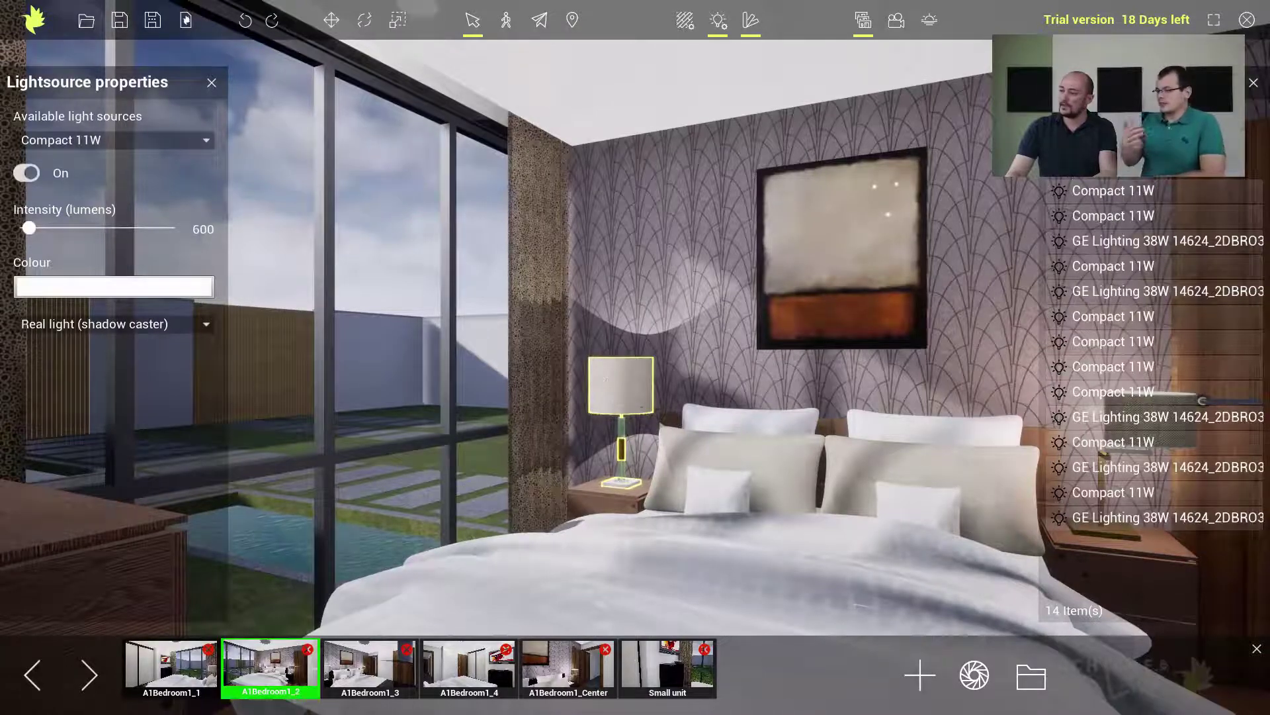
pyautogui.click(1066, 126)
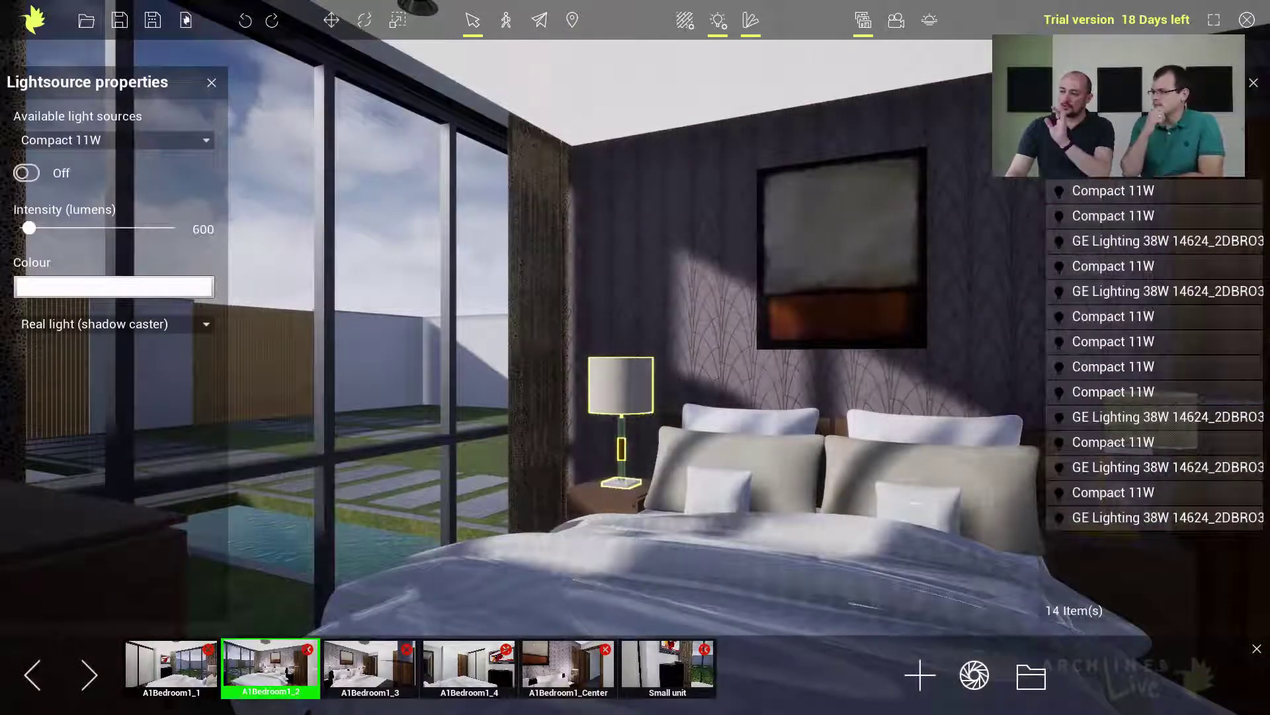
pyautogui.click(1254, 84)
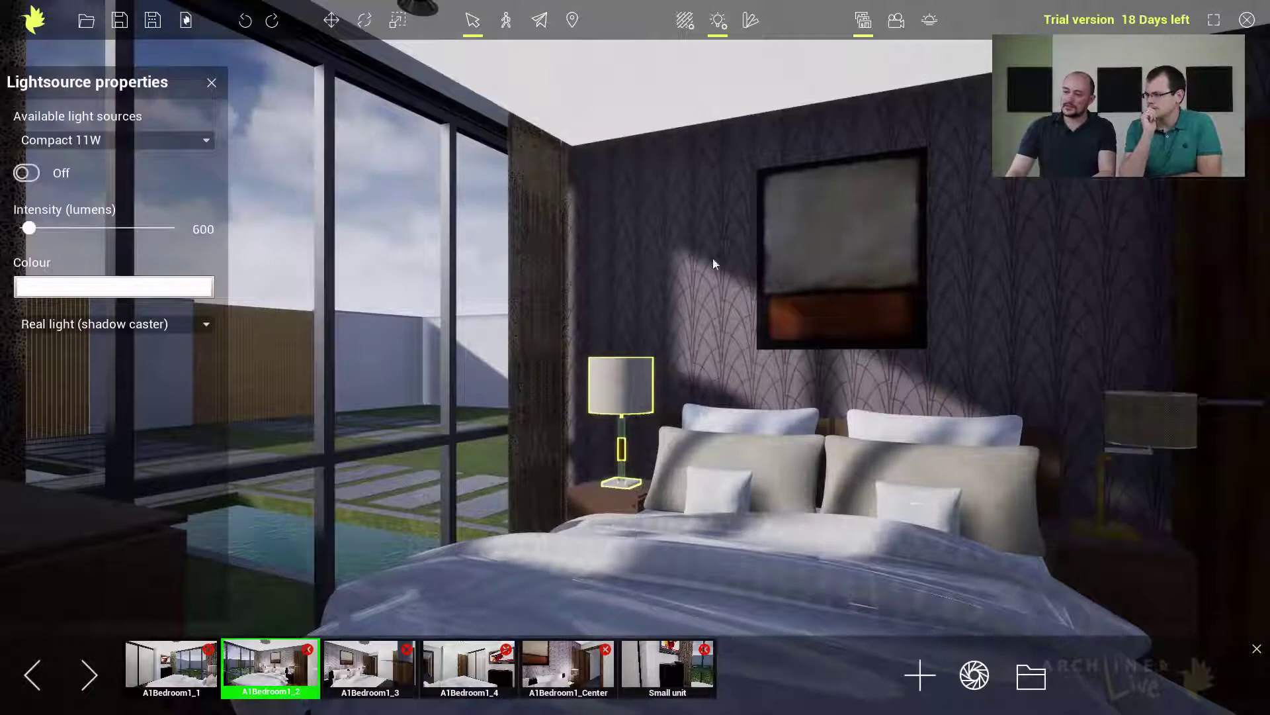
pyautogui.click(212, 82)
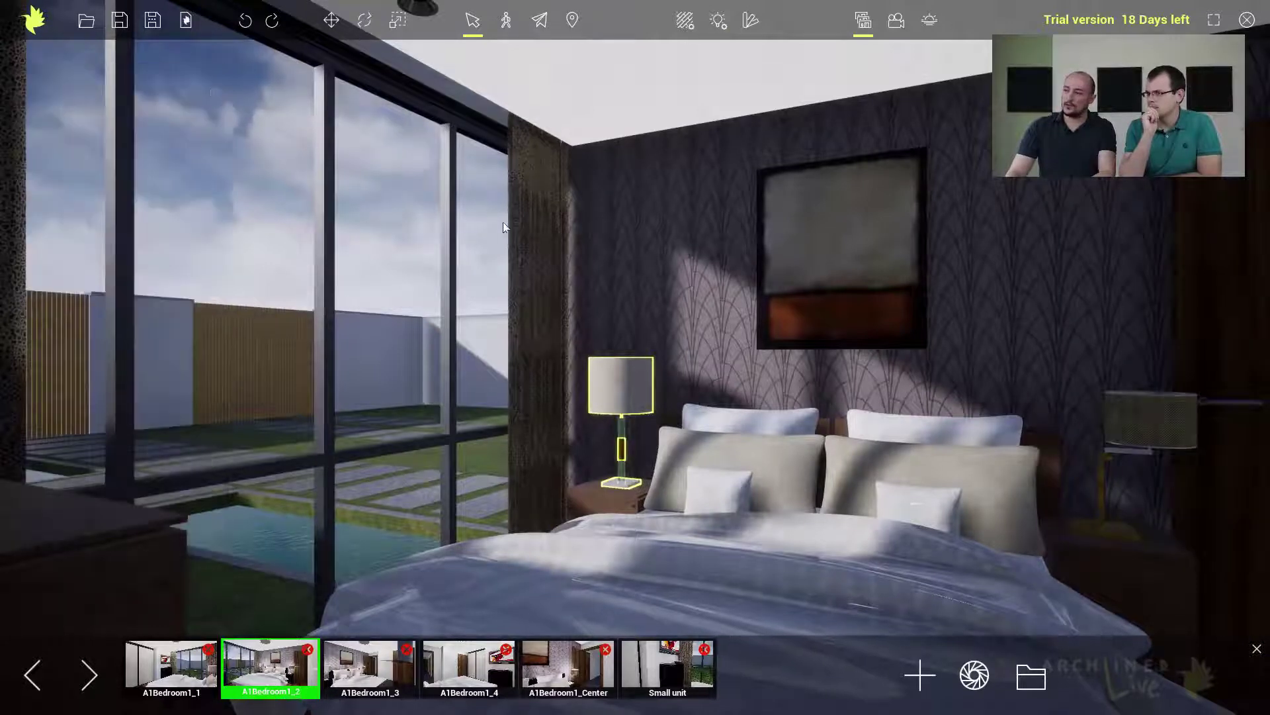
# - Set the sun study to December 4 at 0:22 for a night-time scene
pyautogui.click(930, 21)
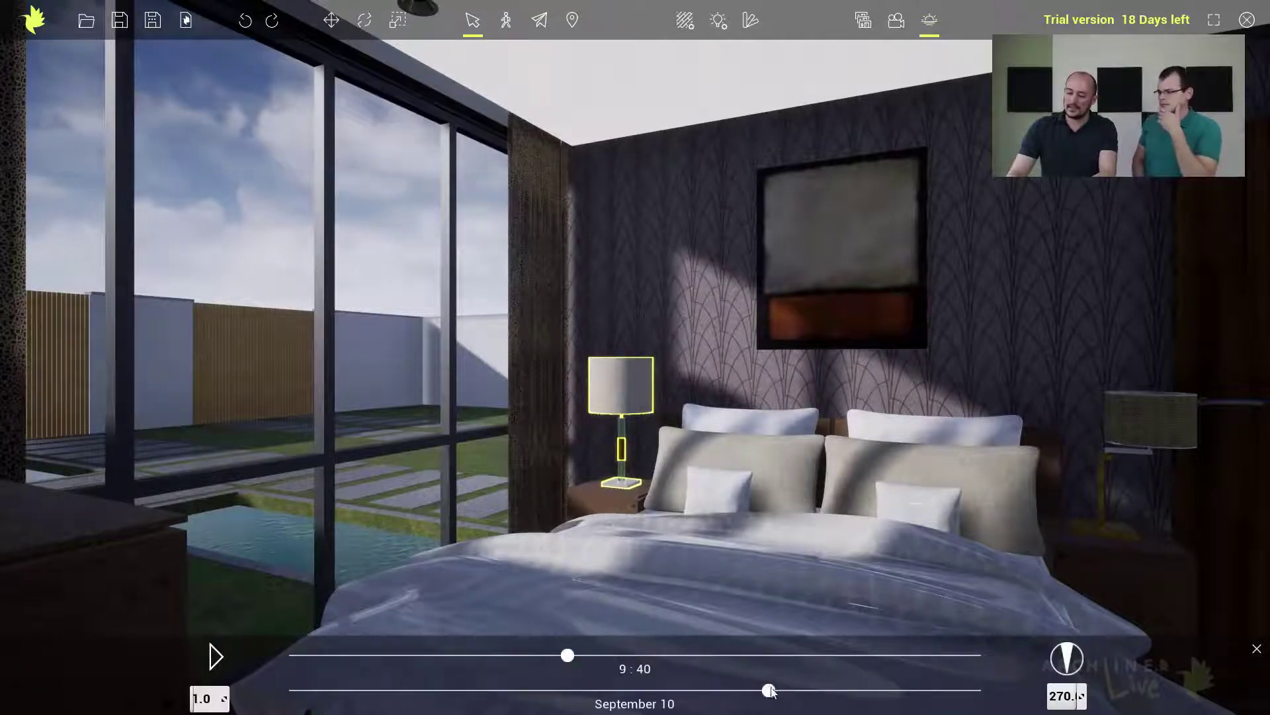
pyautogui.moveTo(769, 691)
pyautogui.mouseDown()
pyautogui.moveTo(545, 690)
pyautogui.moveTo(777, 690)
pyautogui.mouseUp()
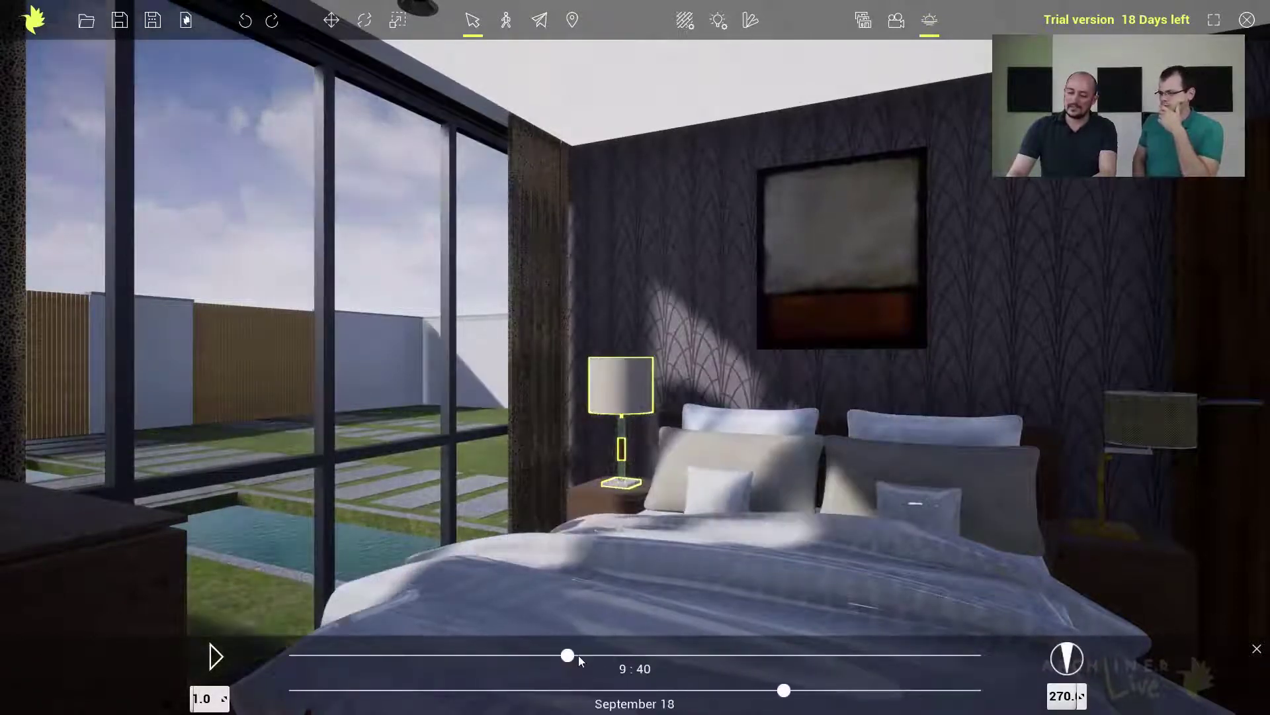
pyautogui.moveTo(568, 655)
pyautogui.mouseDown()
pyautogui.moveTo(743, 655)
pyautogui.moveTo(570, 656)
pyautogui.mouseUp()
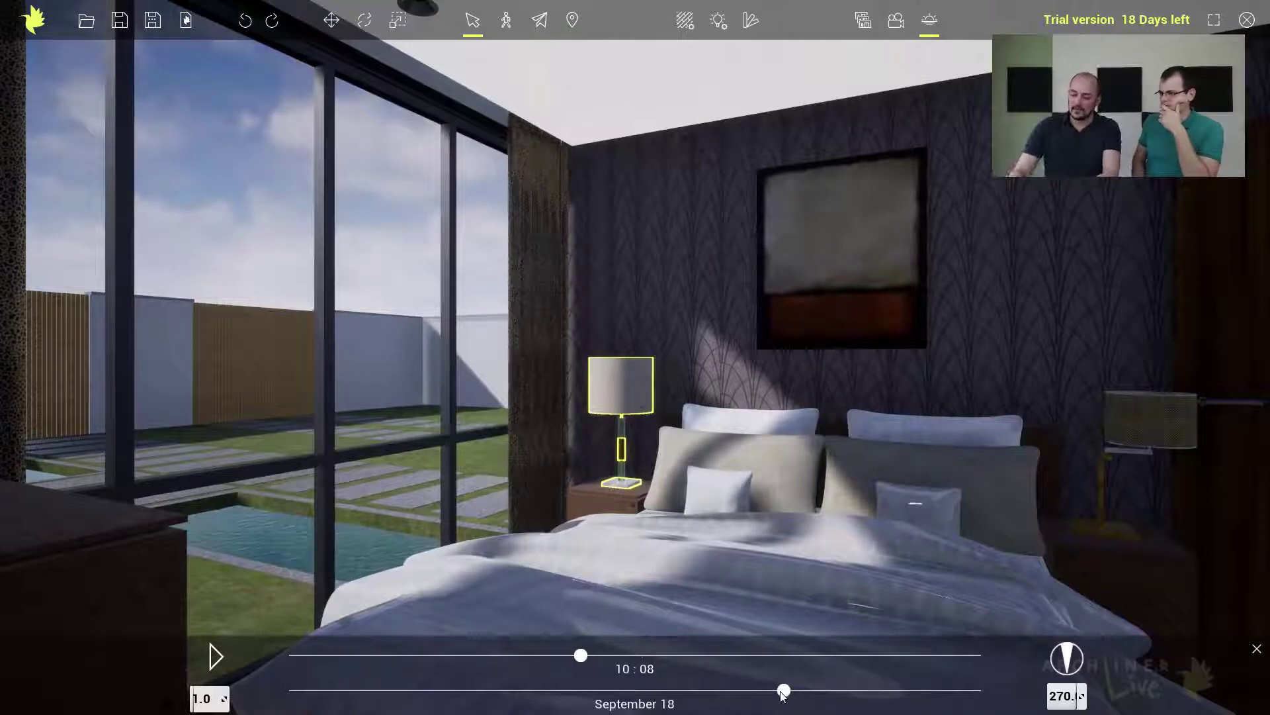
pyautogui.moveTo(784, 690); pyautogui.dragTo(966, 689)
pyautogui.moveTo(581, 656); pyautogui.dragTo(300, 655)
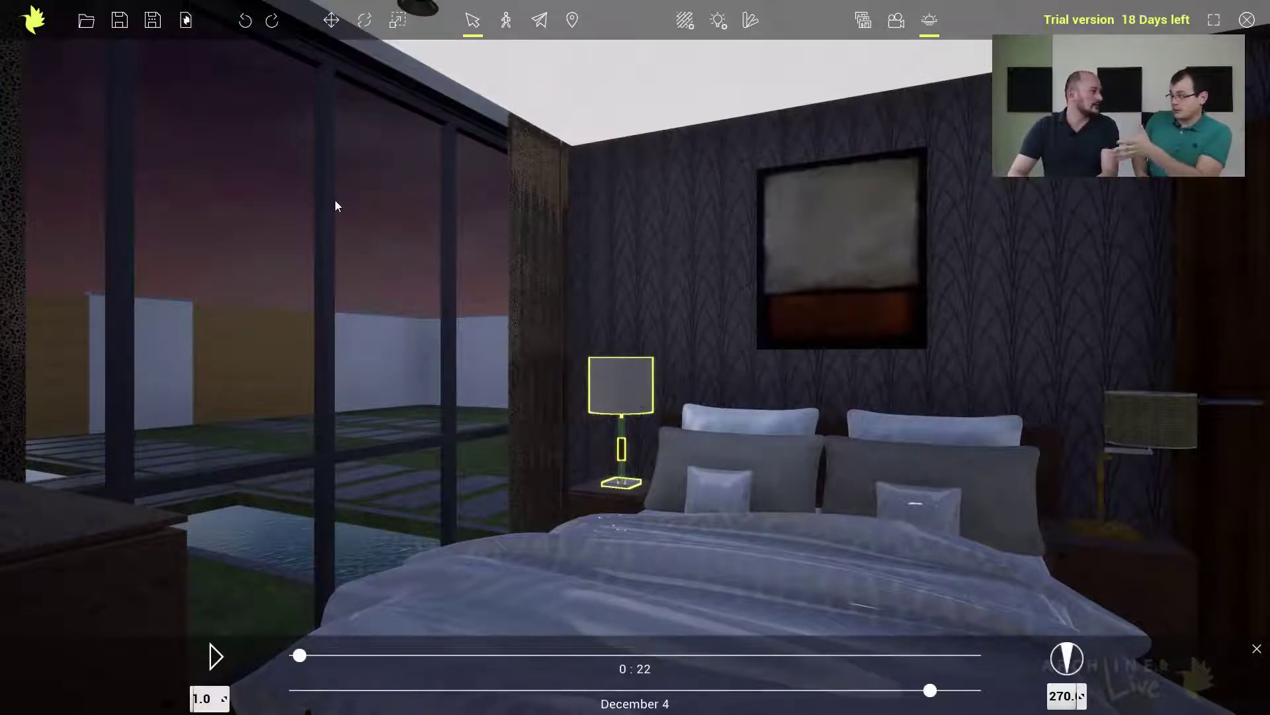
# - Open the content library with its object, material and effect categories
pyautogui.click(746, 22)
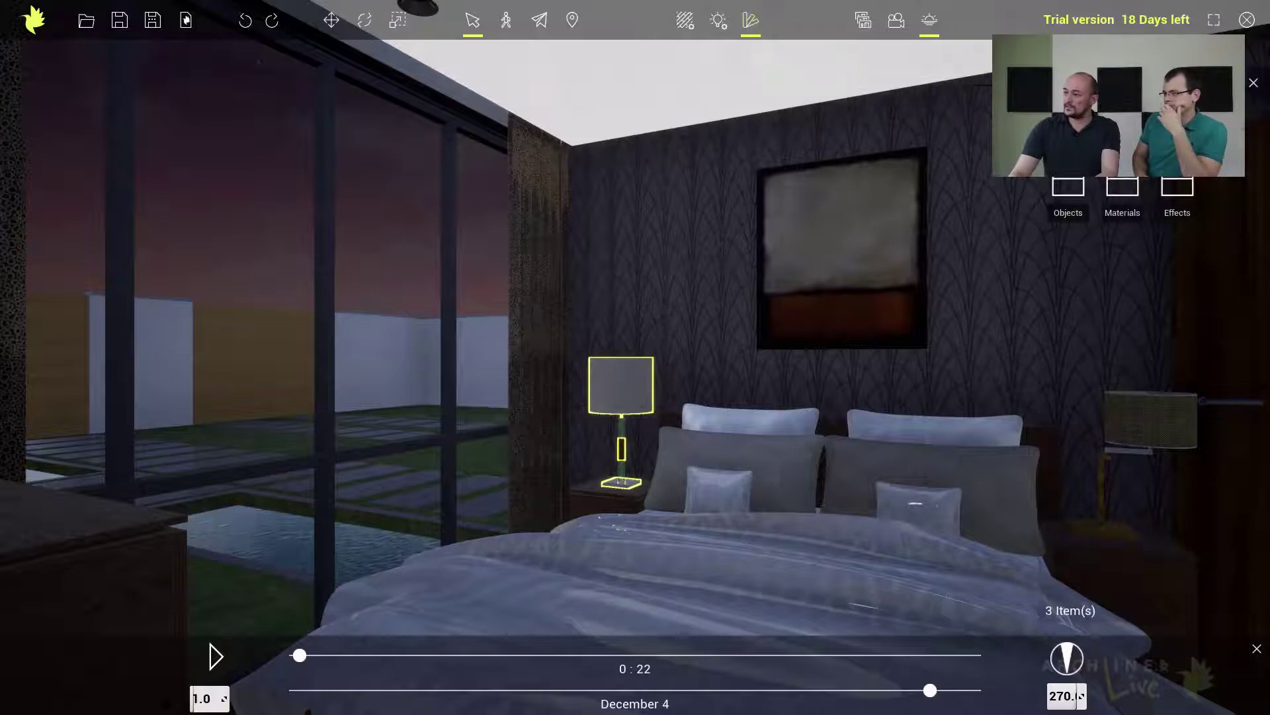